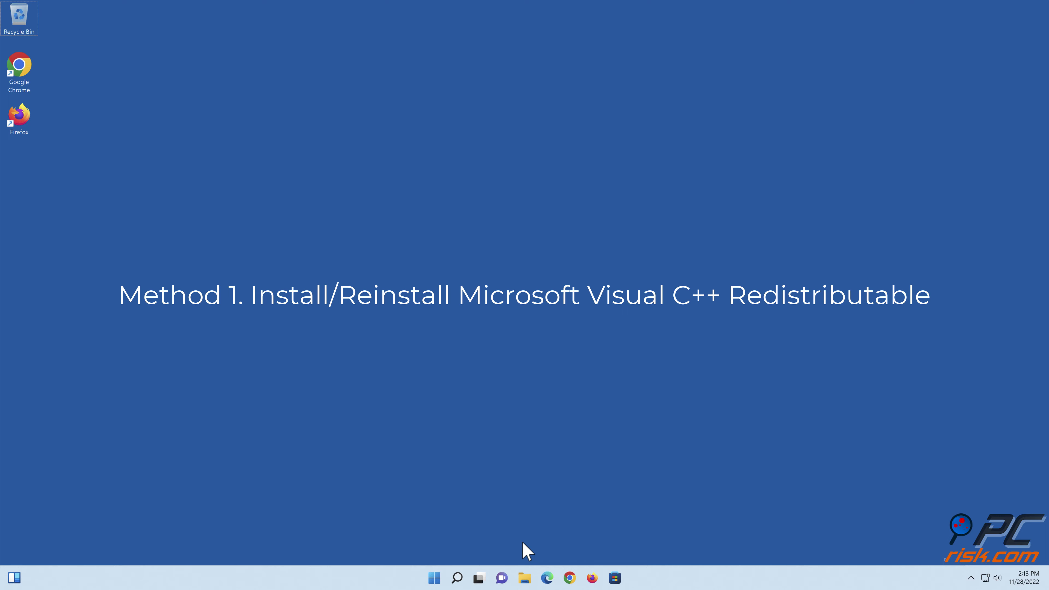
# Step: Download VC_redist.x86.exe and VC_redist.x64.exe from Microsoft's latest supported Visual C++ Redistributable page in Edge
pyautogui.click(554, 578)
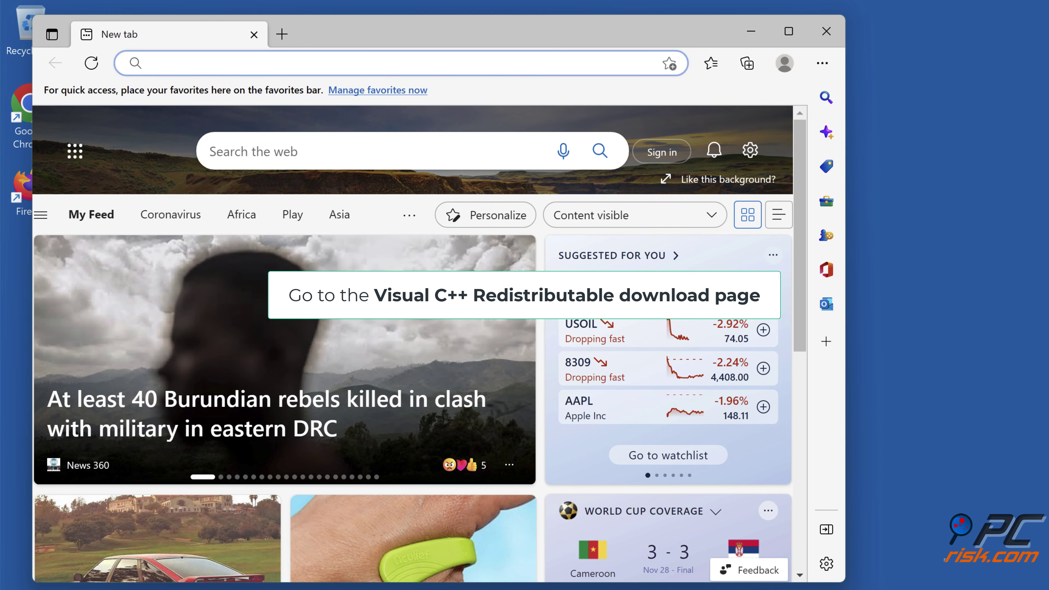
pyautogui.hotkey('ctrl', 'v')
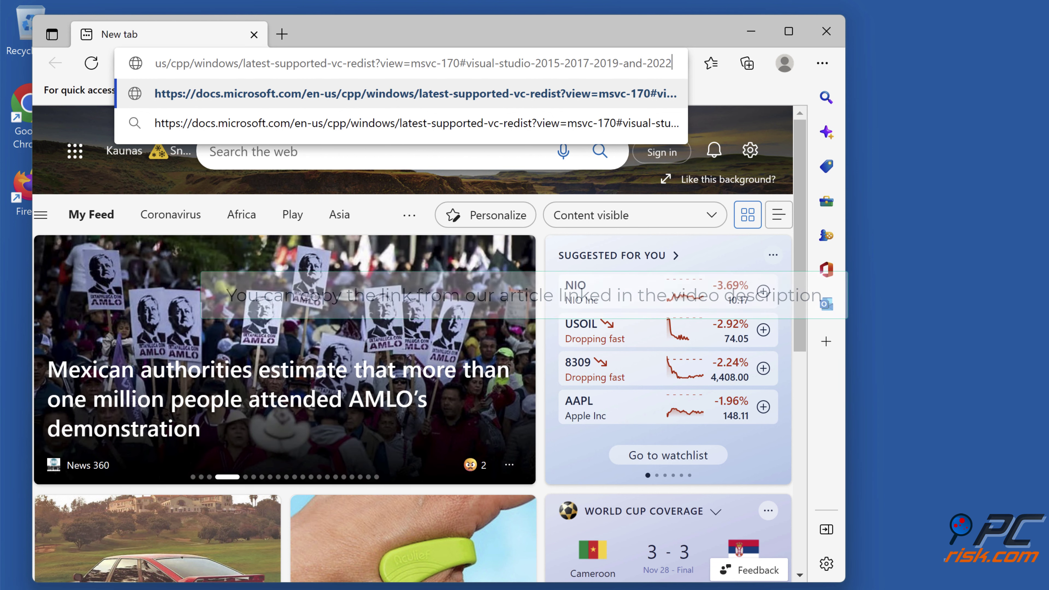
pyautogui.press('Return')
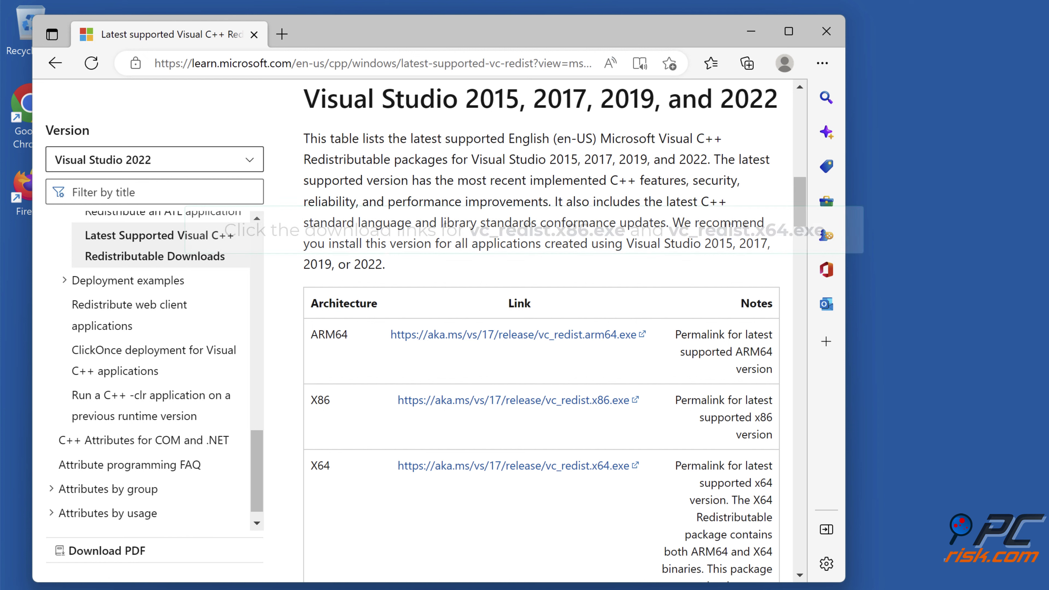
pyautogui.click(542, 403)
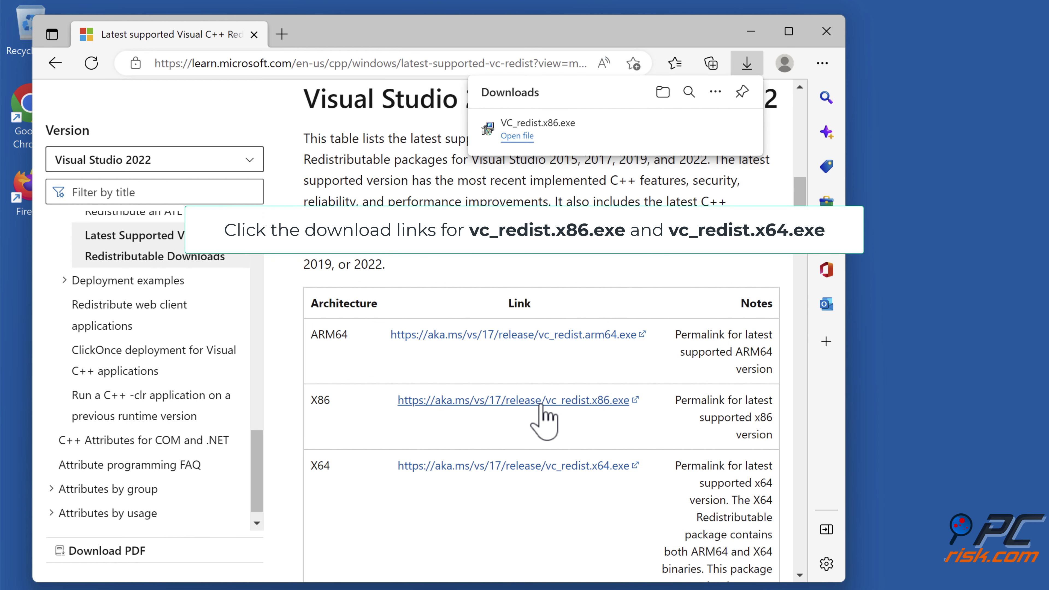
pyautogui.click(541, 470)
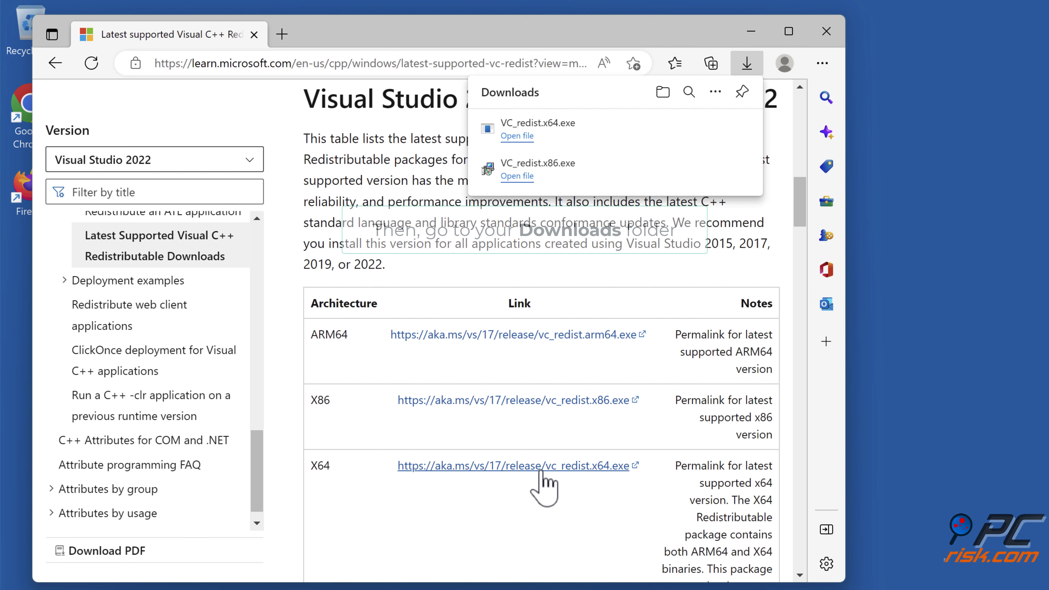
# Step: Show the downloads in their folder, close Edge, and install Visual C++ 2015-2022 x86 (14.34.31931)
pyautogui.click(665, 96)
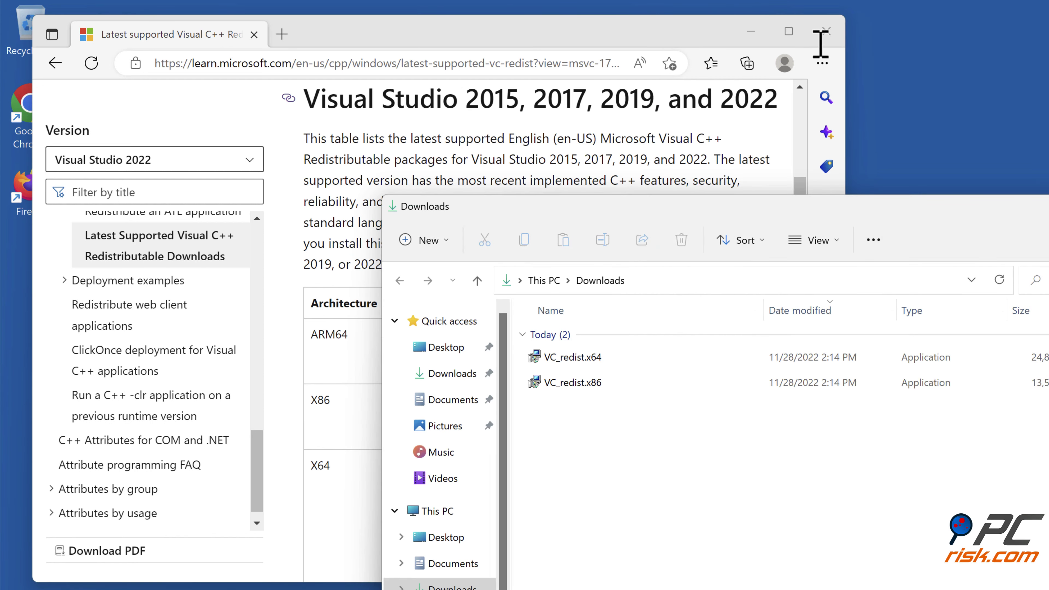
pyautogui.click(824, 36)
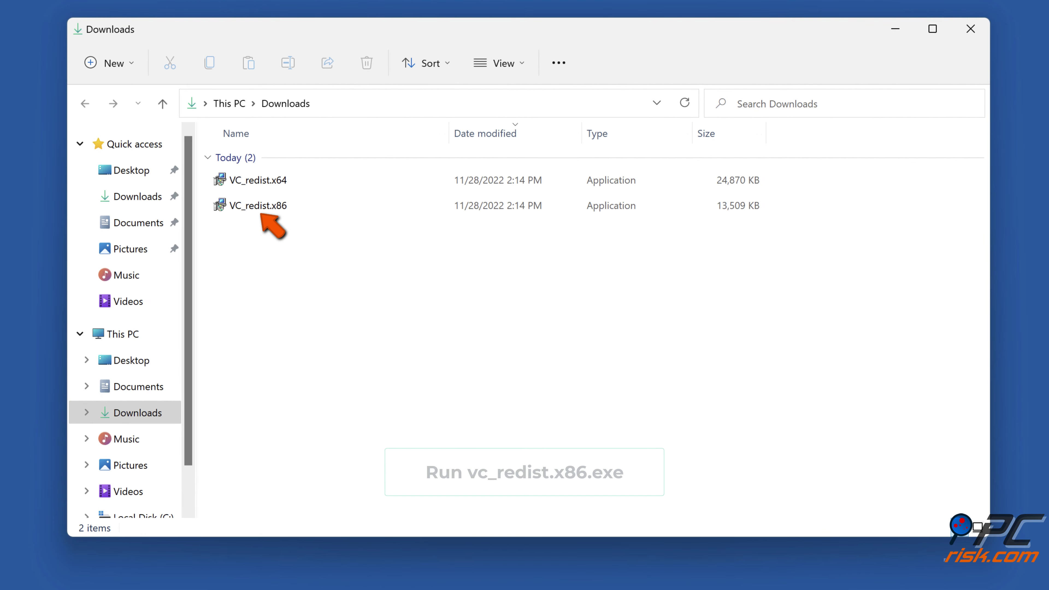
pyautogui.doubleClick(270, 206)
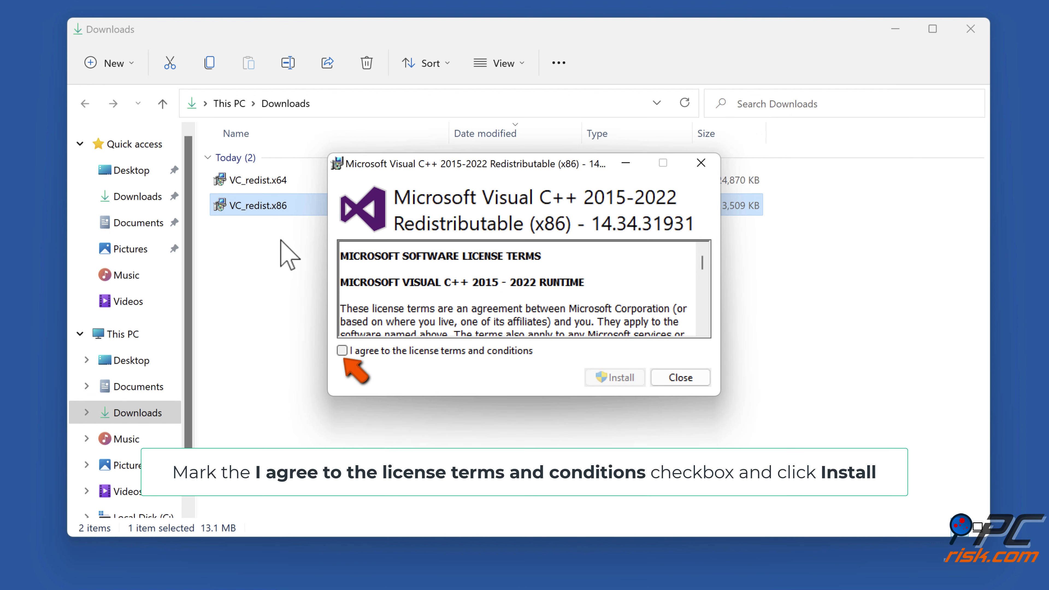
pyautogui.click(342, 355)
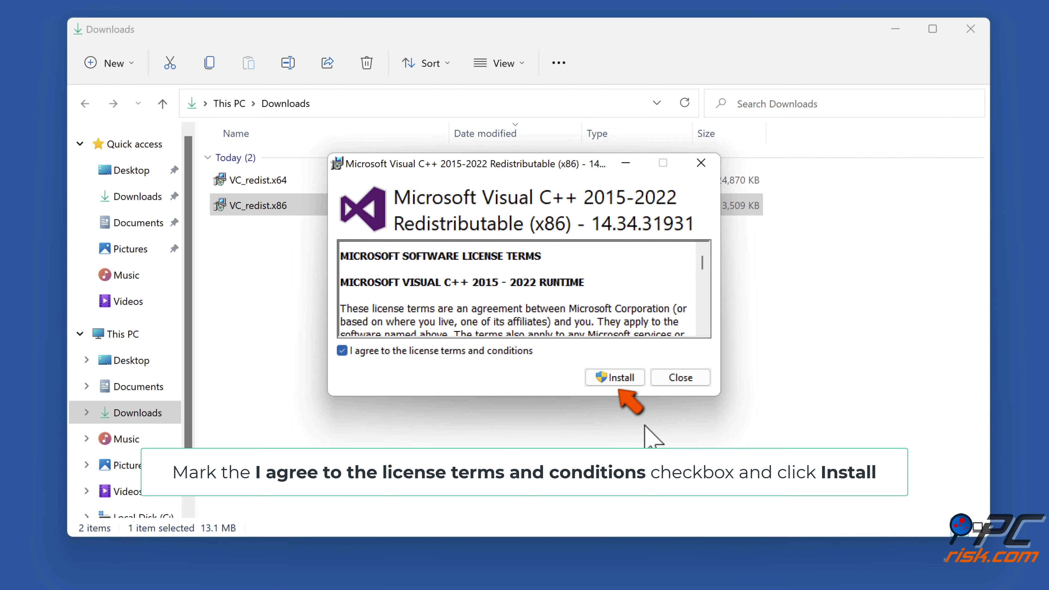
pyautogui.click(617, 378)
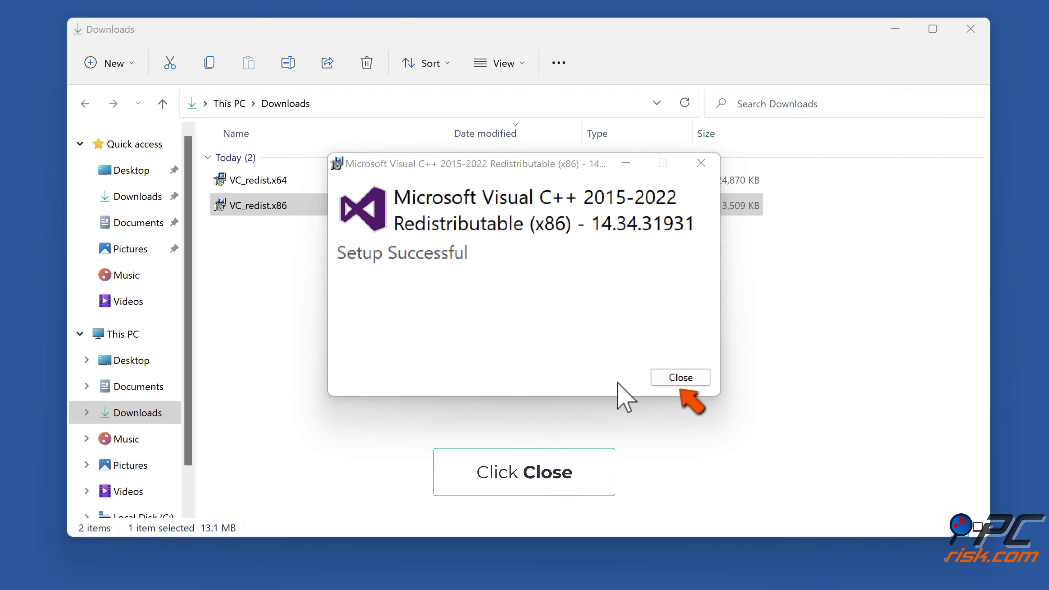
pyautogui.click(676, 377)
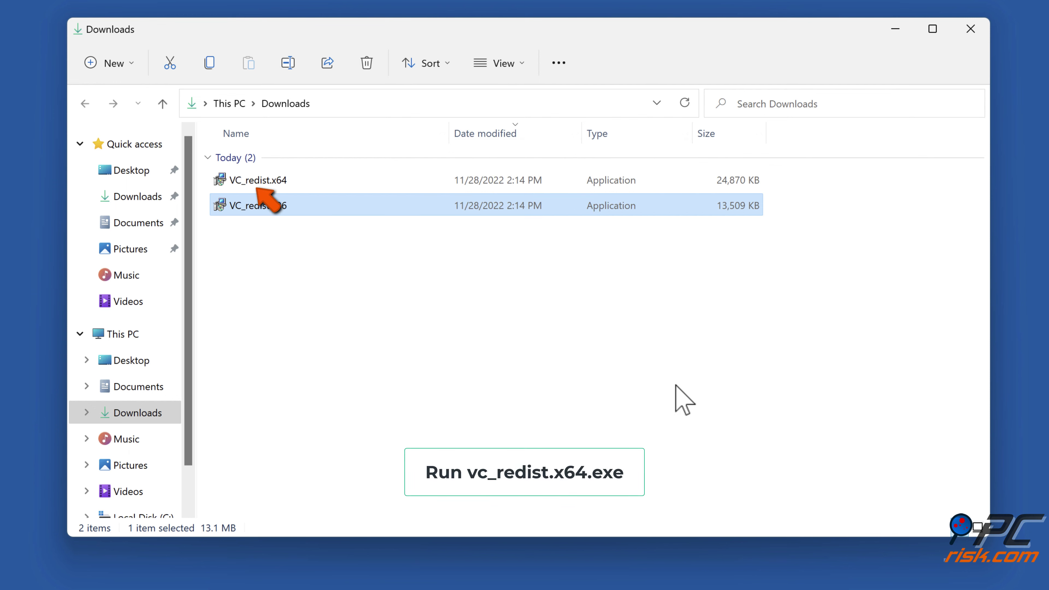
# Step: Run VC_redist.x64, accept the license terms, and install Visual C++ 2015-2022 x64 (14.34.31931)
pyautogui.doubleClick(257, 181)
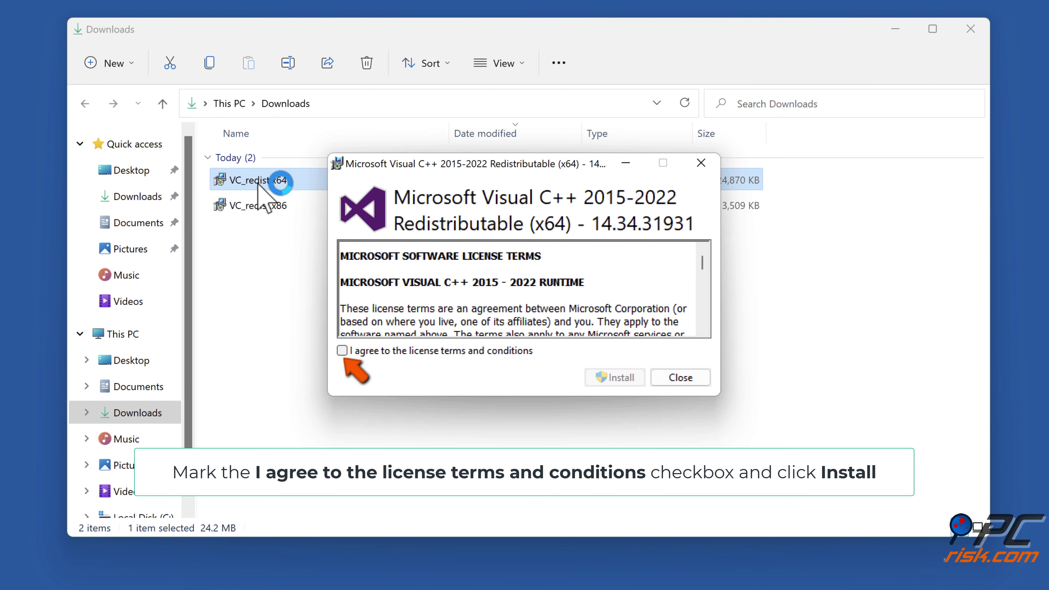
pyautogui.click(343, 351)
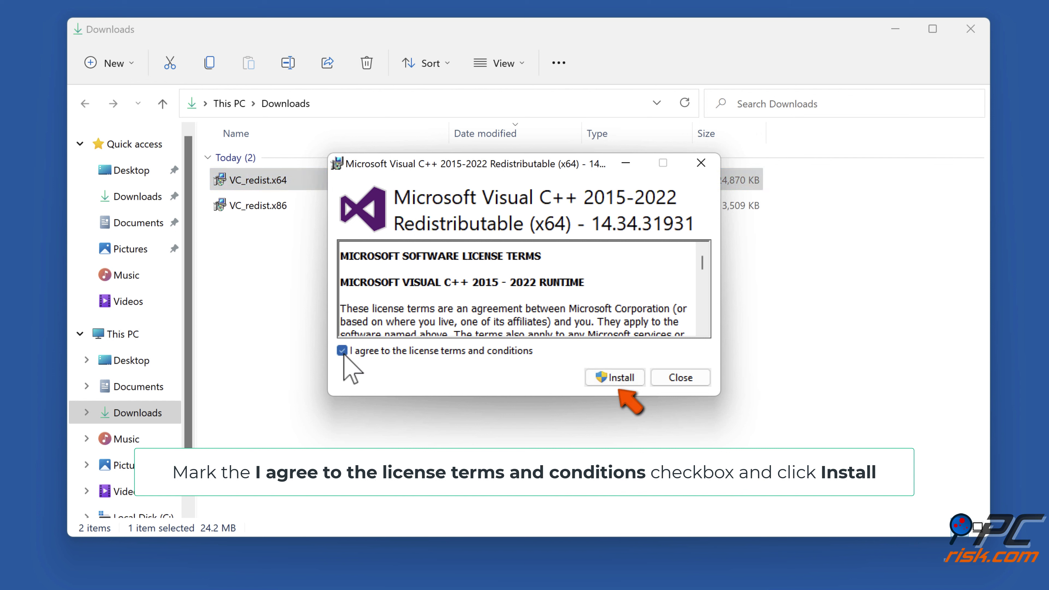
pyautogui.click(620, 384)
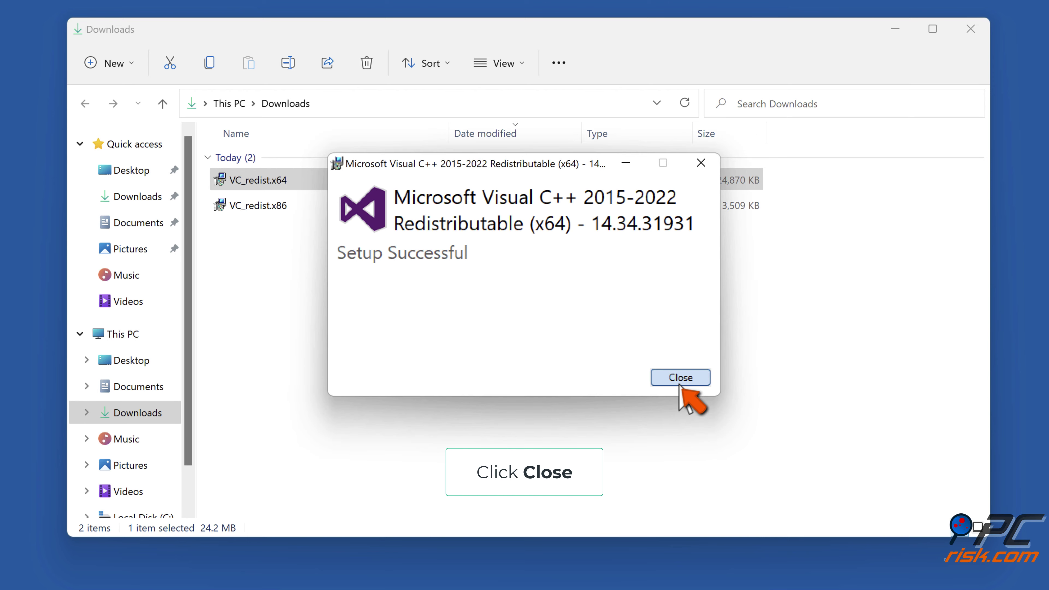
pyautogui.click(679, 379)
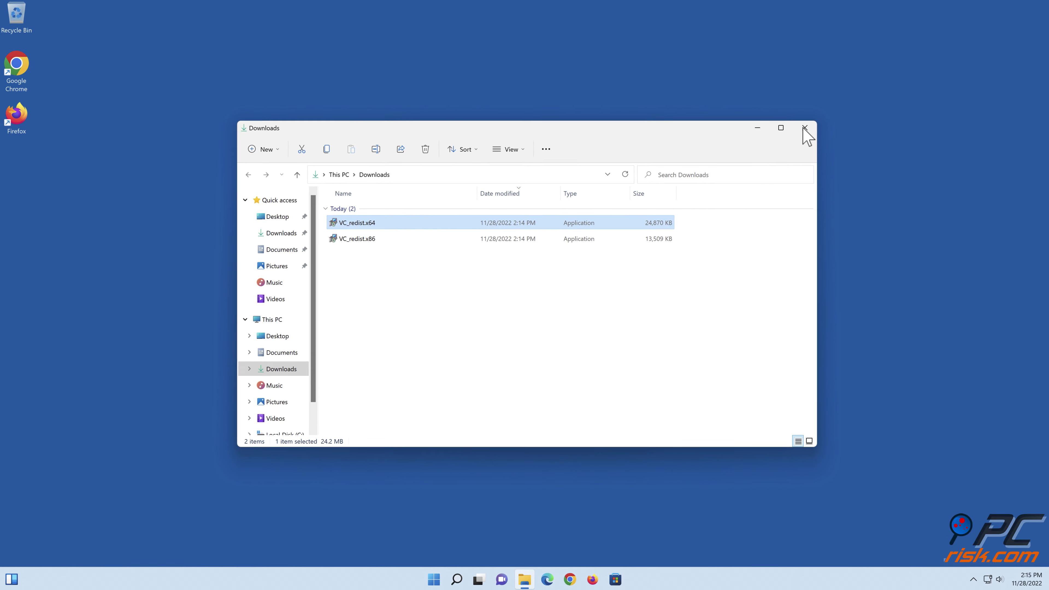
# Step: Close the Downloads window and restart Windows from the Start menu's power options
pyautogui.click(802, 129)
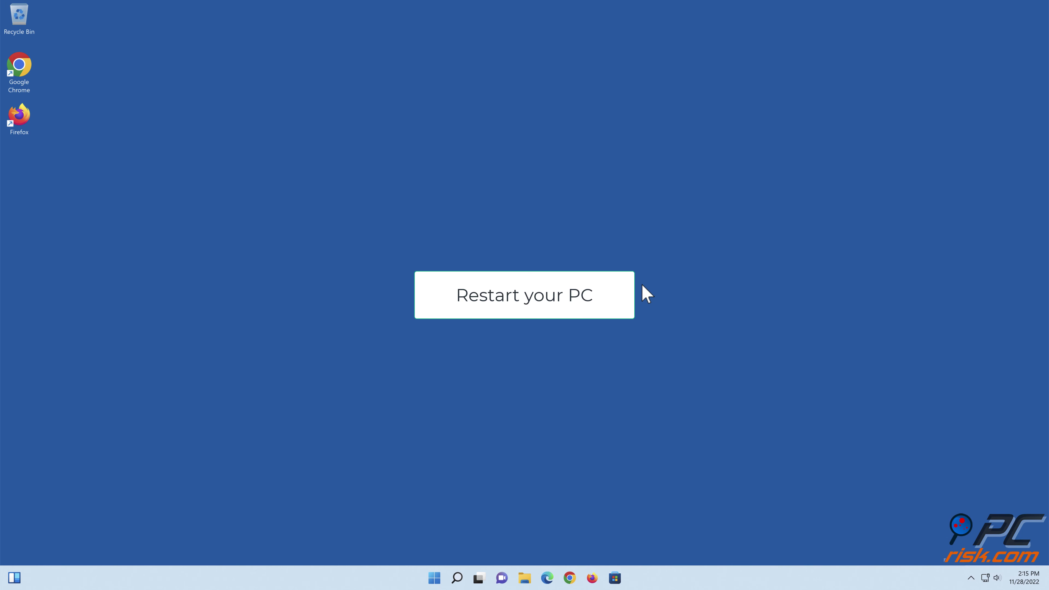
pyautogui.click(434, 578)
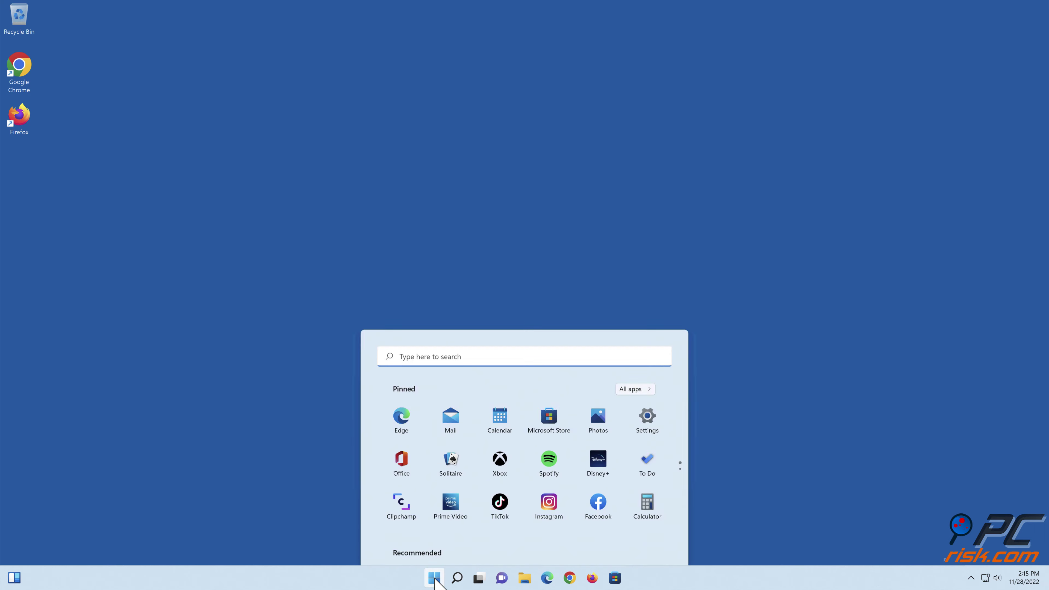
pyautogui.click(651, 542)
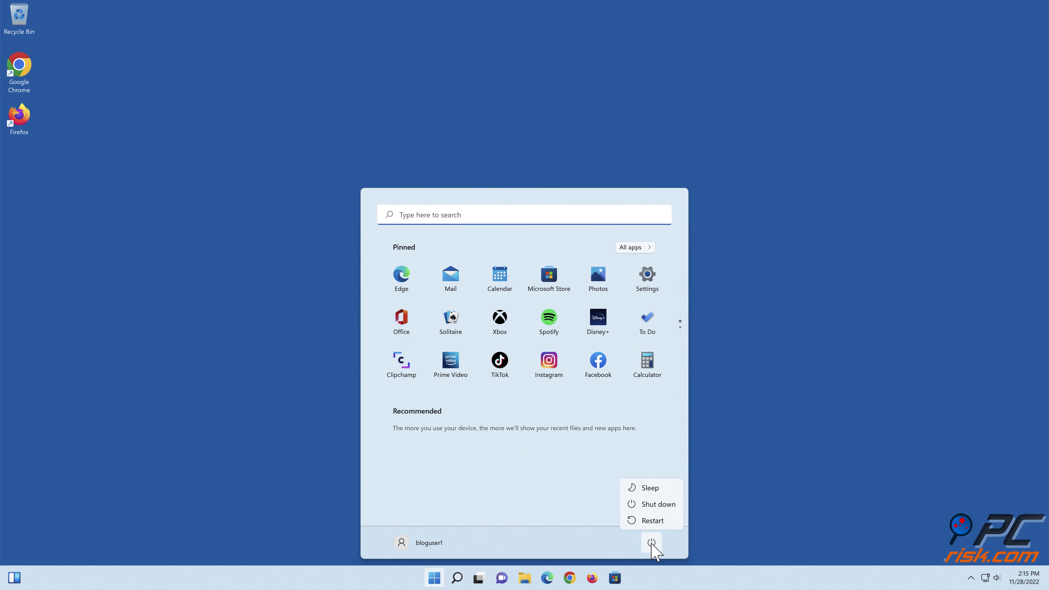
pyautogui.click(650, 518)
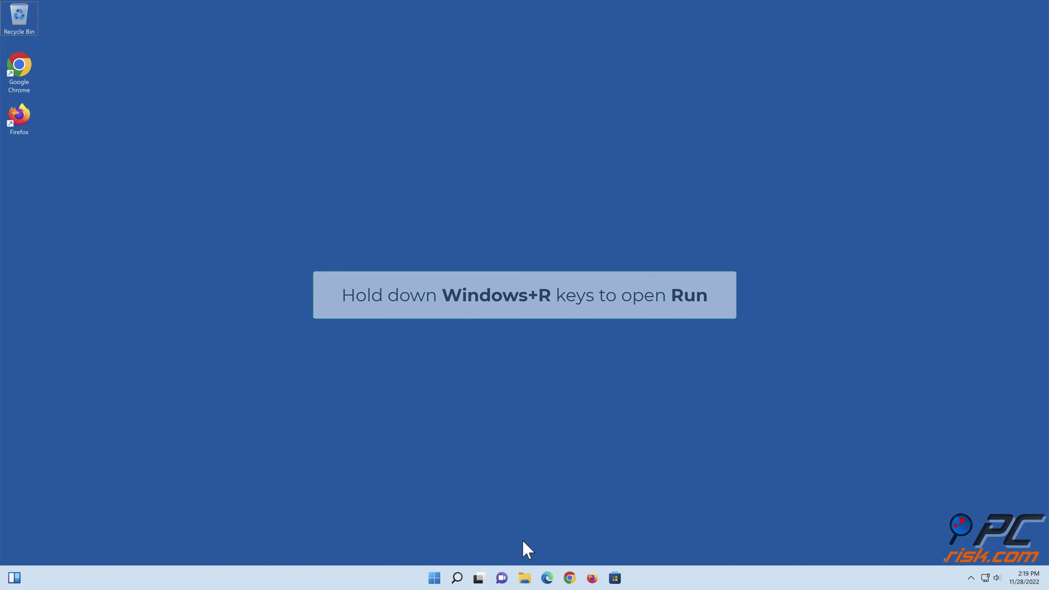
# Step: Launch cmd from the Run dialog with administrator rights
pyautogui.press('super+r')
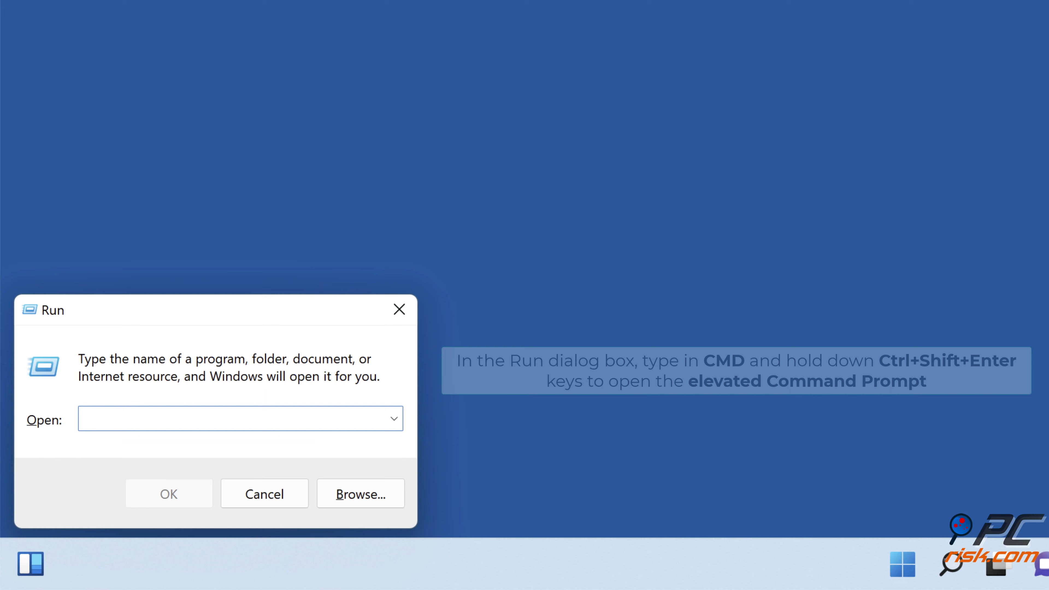
pyautogui.write('cmd')
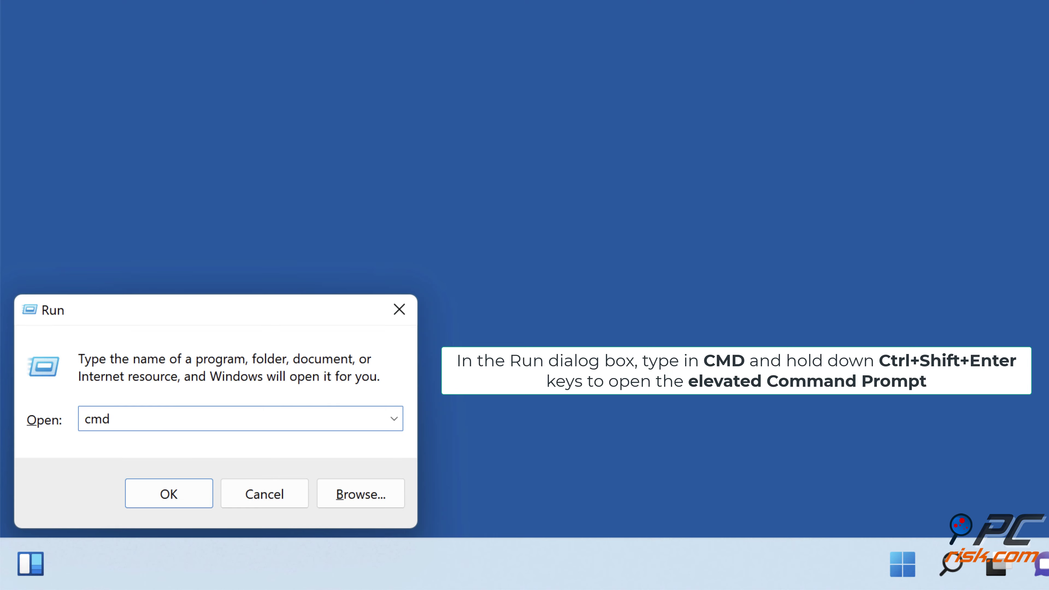
pyautogui.hotkey('ctrl', 'shift', 'Return')
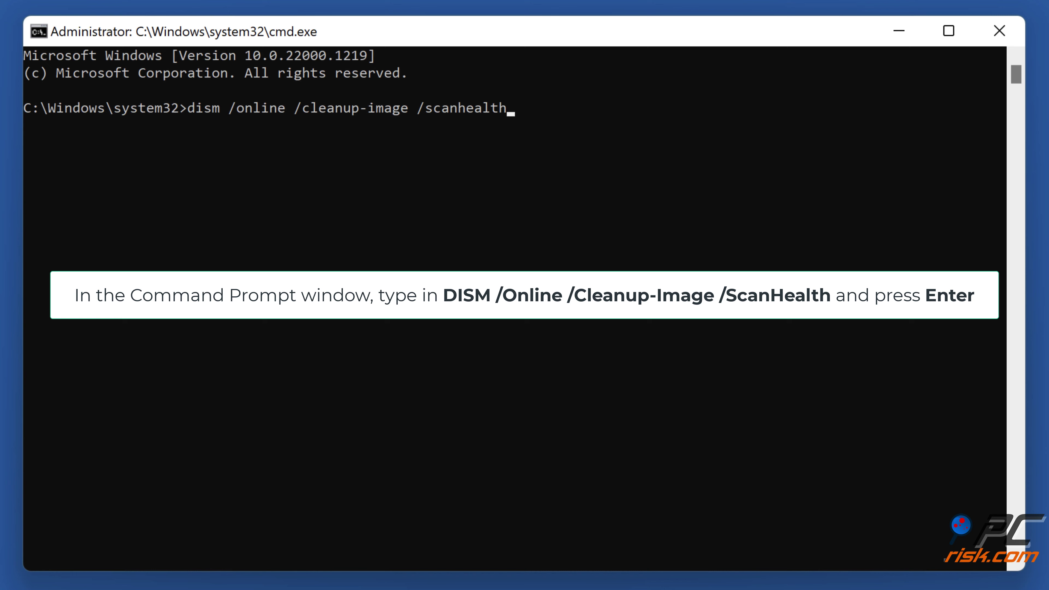
# Step: Run DISM /scanhealth and /restorehealth, then sfc /scannow, and close Command Prompt
pyautogui.press('Return')
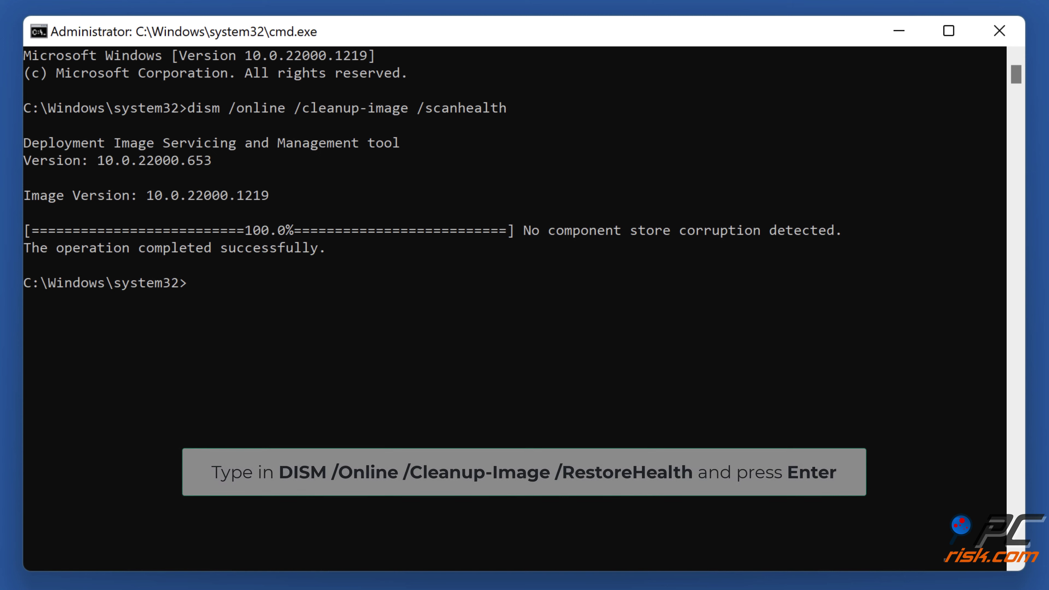
pyautogui.write('di')
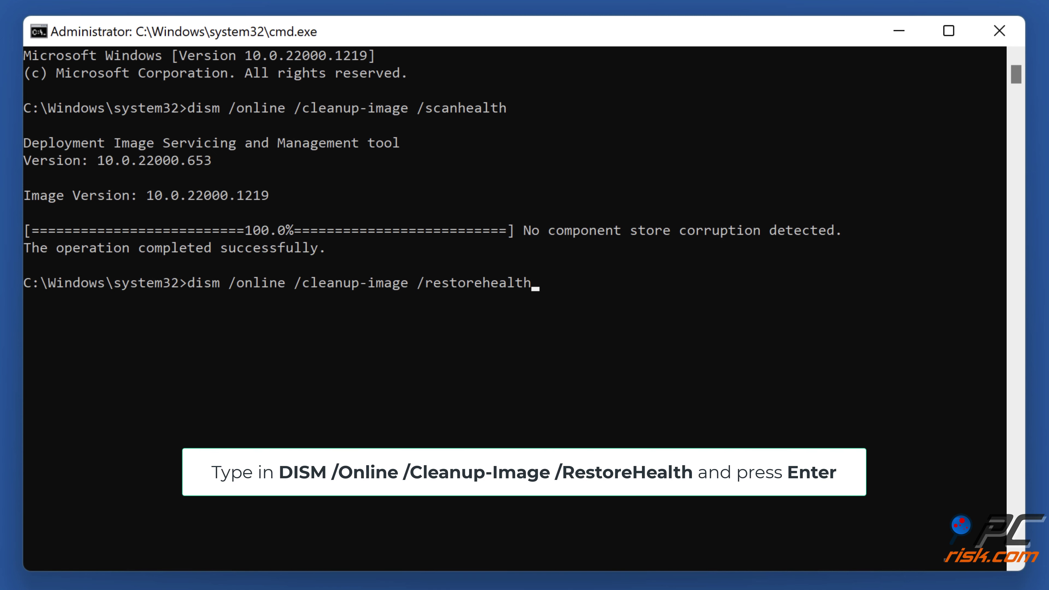
pyautogui.press('Return')
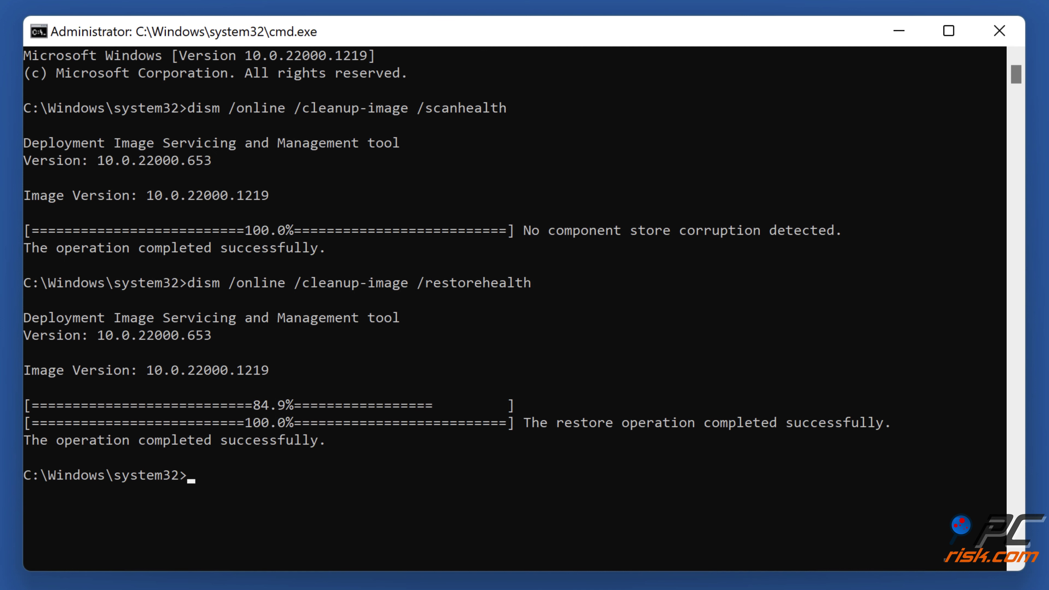
pyautogui.write('sfc /scannow')
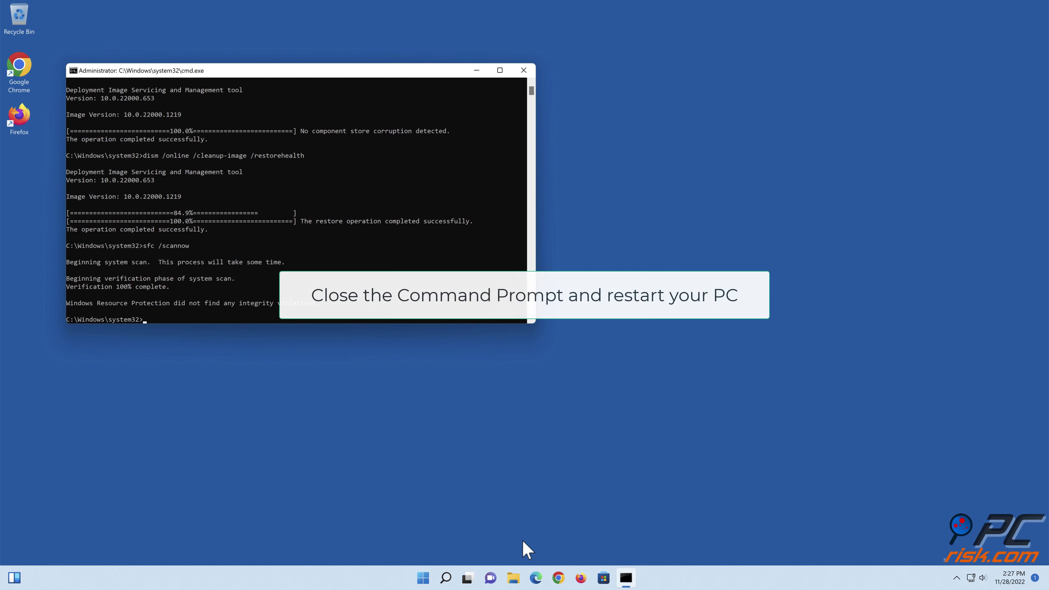
pyautogui.click(523, 71)
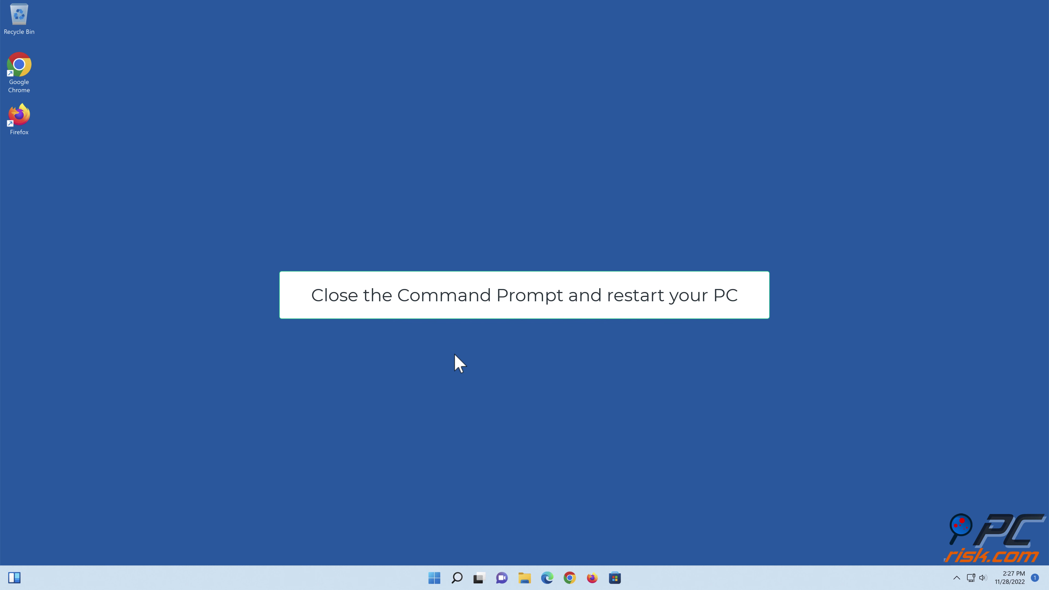
# Step: Restart Windows again from the Start menu's power options
pyautogui.click(432, 576)
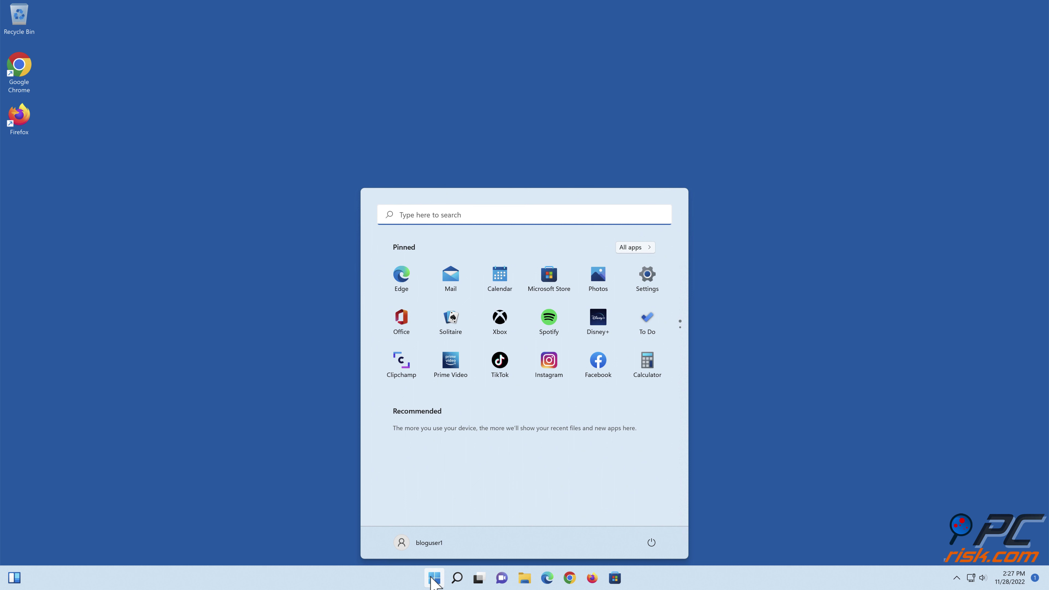
pyautogui.click(651, 543)
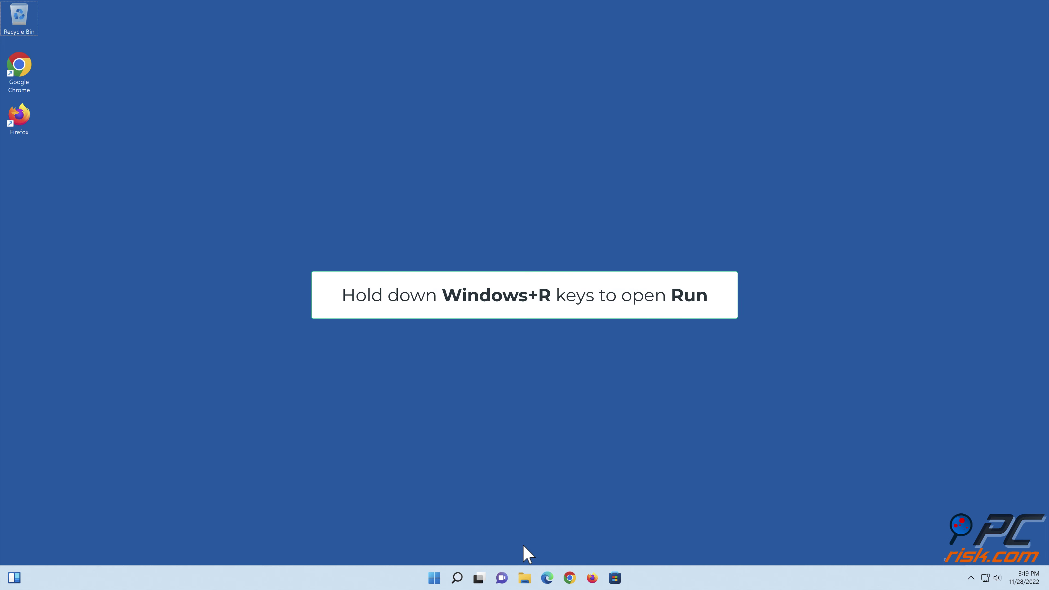
# Step: In an elevated Command Prompt, run for %1 in (*.dll) do regsvr32 /s %1
pyautogui.press('super+r')
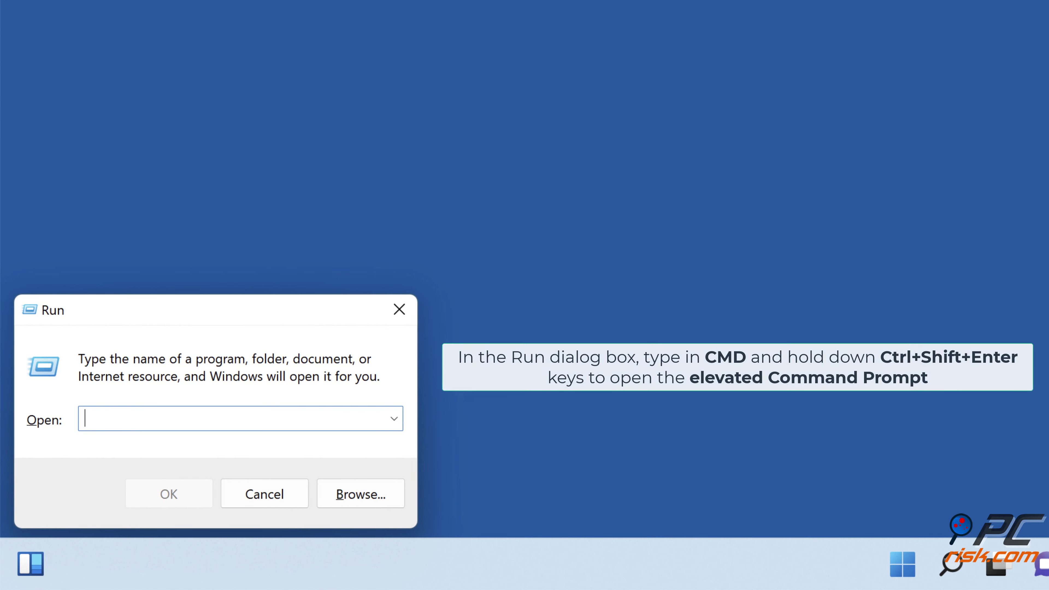
pyautogui.write('cmd')
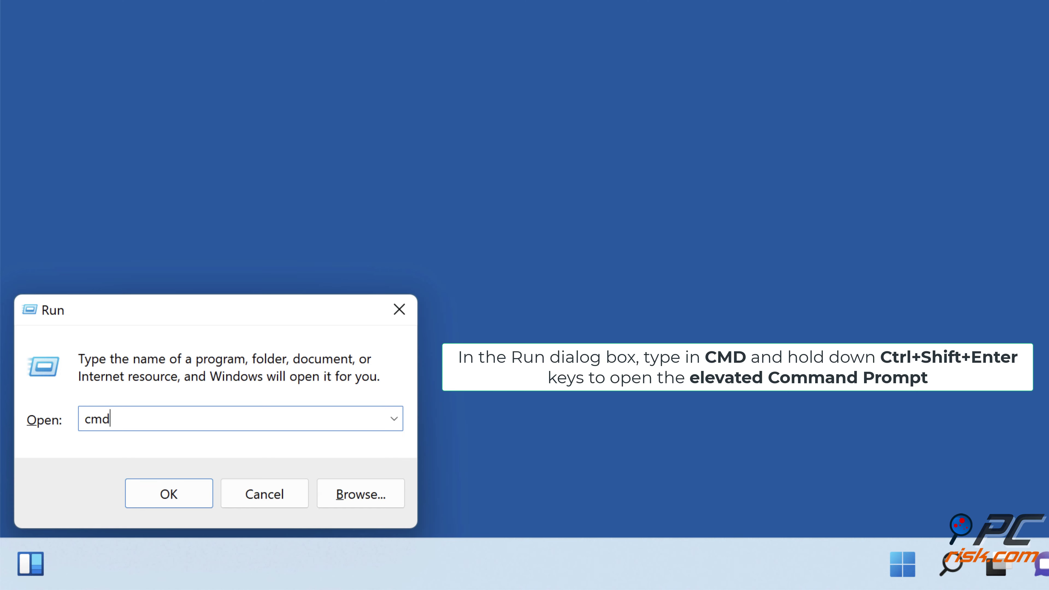
pyautogui.hotkey('ctrl', 'shift', 'Return')
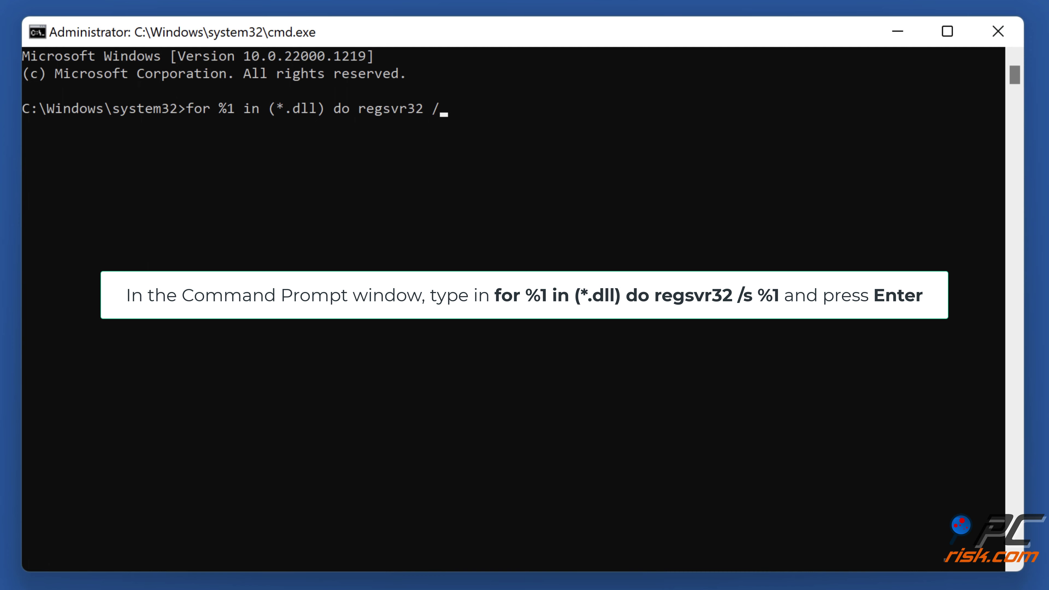
pyautogui.write('1')
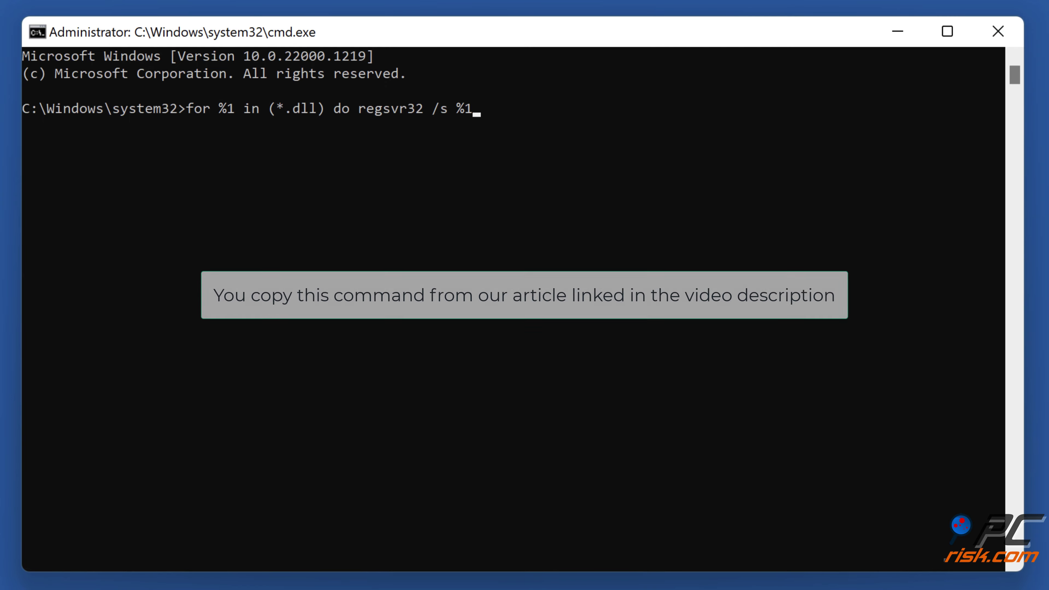
pyautogui.press('Return')
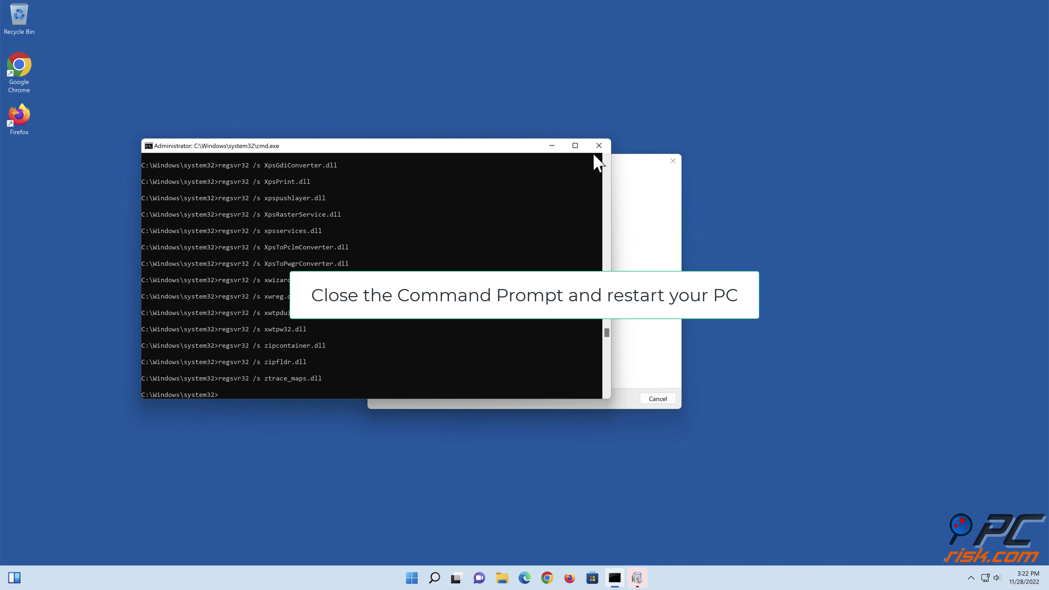
# Step: Close Command Prompt, cancel the DirectPlay Windows Features request, and restart from the Start menu
pyautogui.click(598, 146)
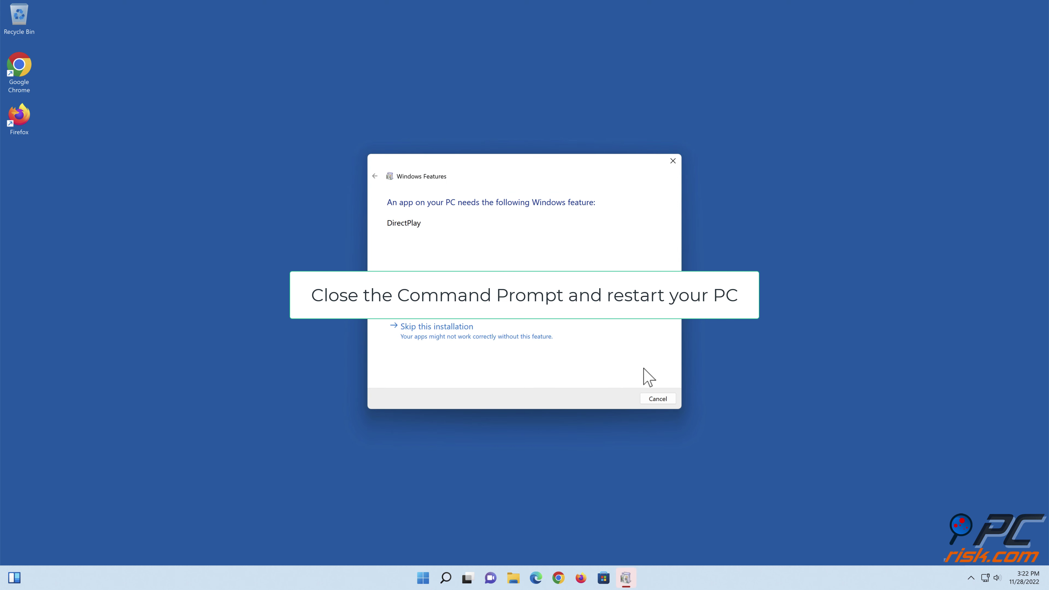
pyautogui.click(650, 399)
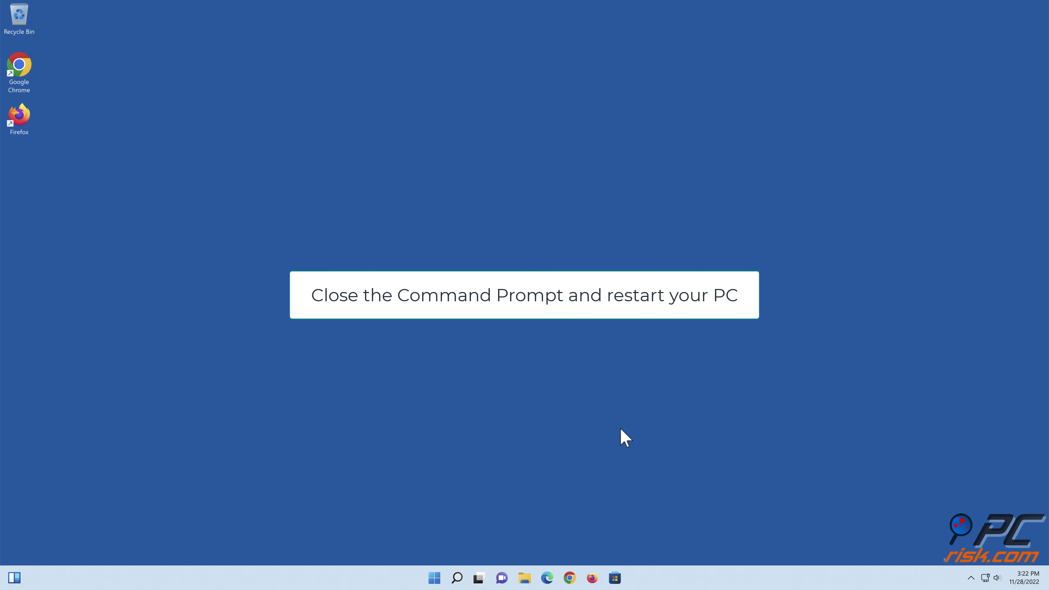
pyautogui.click(434, 577)
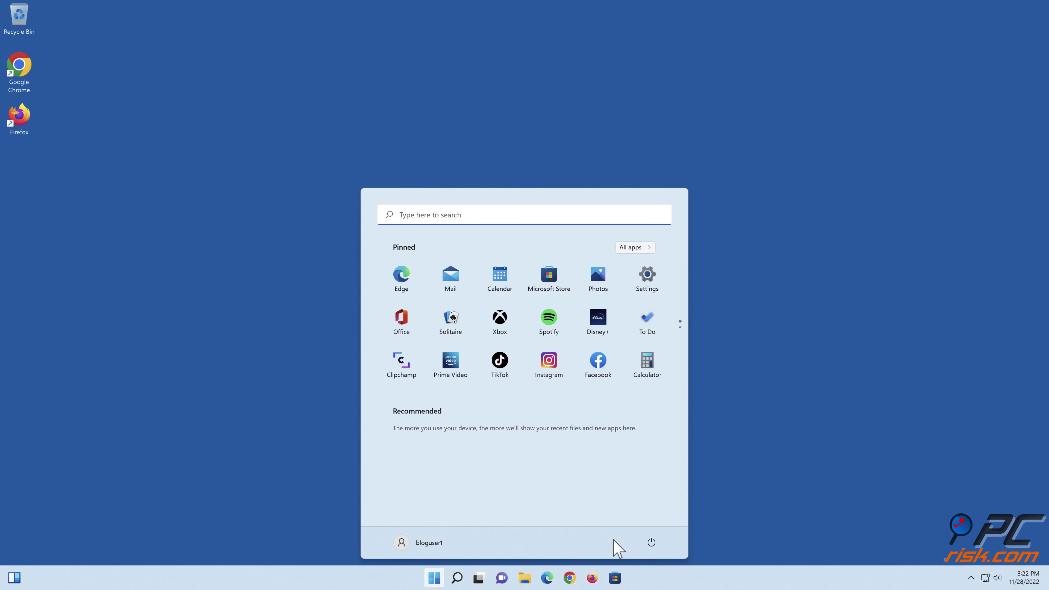
pyautogui.click(651, 542)
pyautogui.click(652, 521)
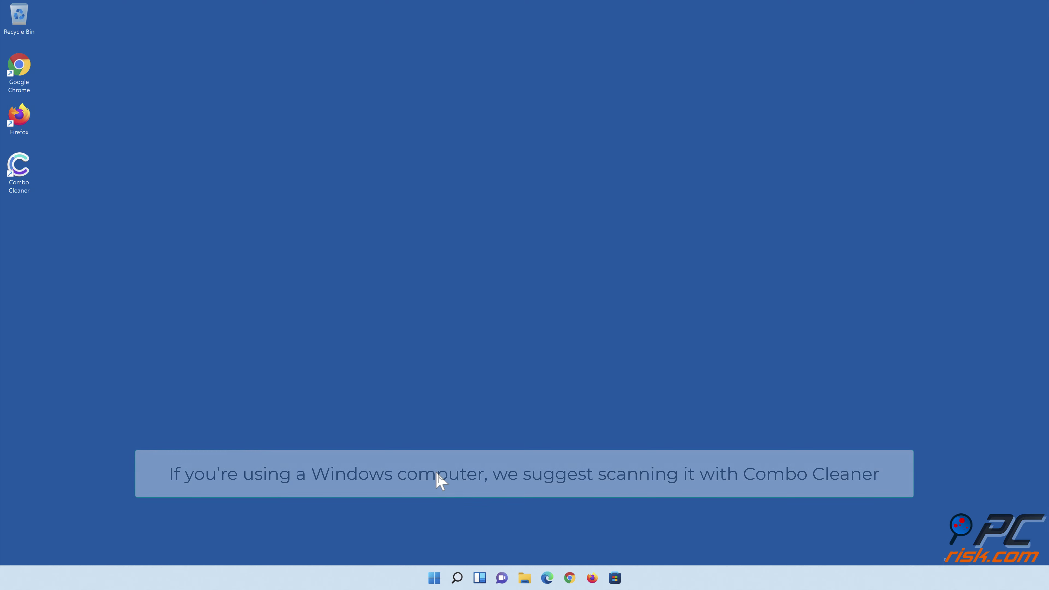
# Step: Quick-scan with Combo Cleaner, quarantine the 323 detected items, and enable real-time Anti-malware protection
pyautogui.doubleClick(27, 186)
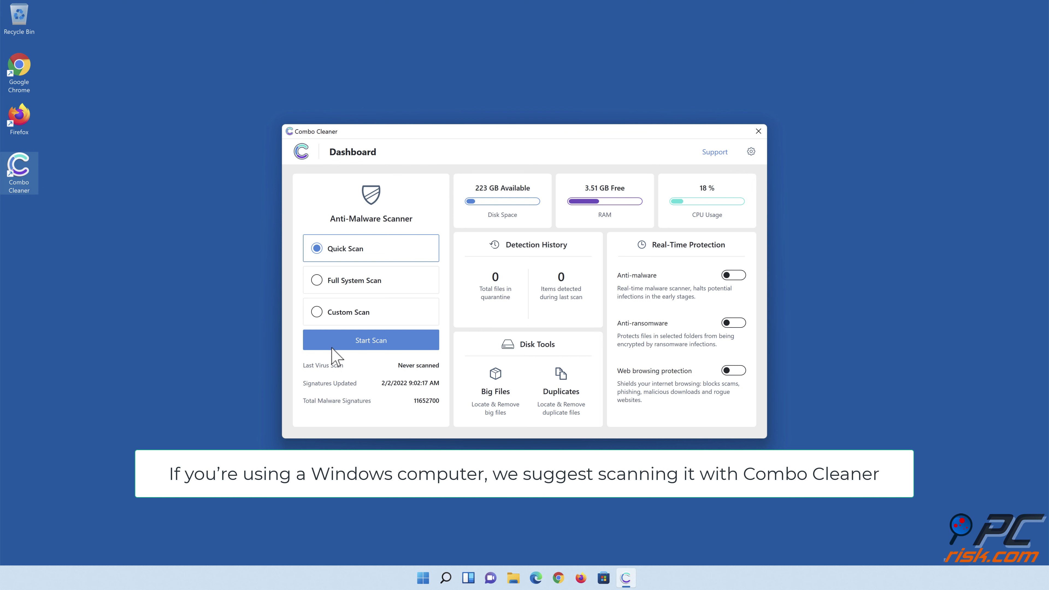
pyautogui.click(371, 346)
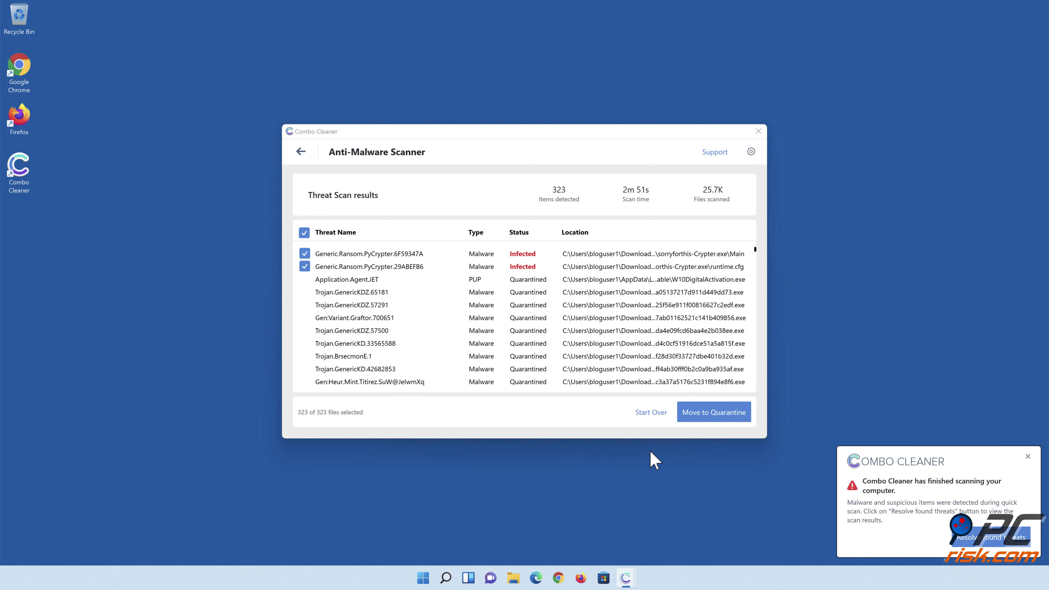
pyautogui.click(710, 413)
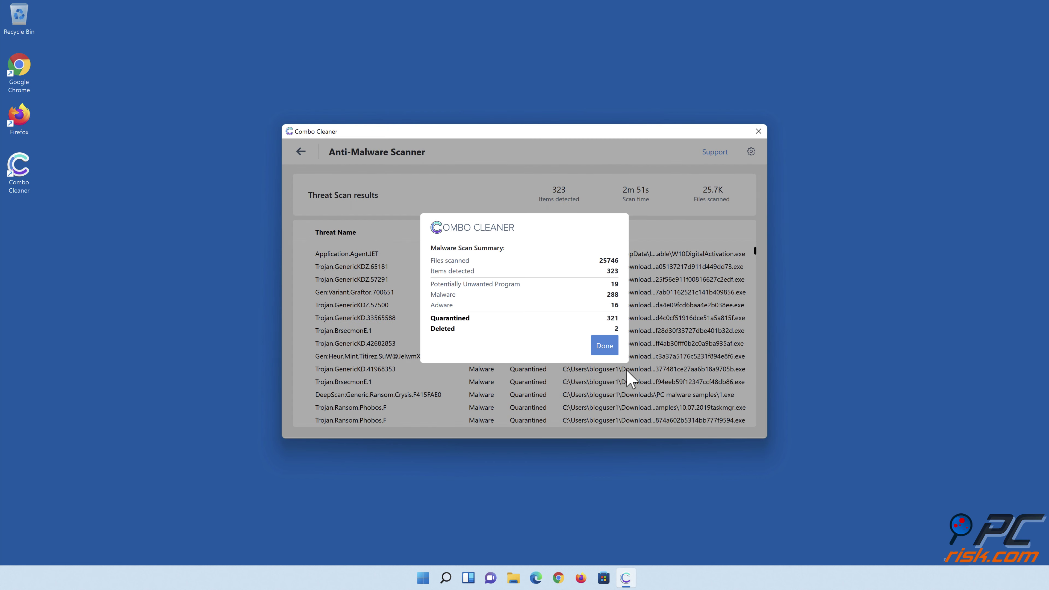
pyautogui.click(603, 347)
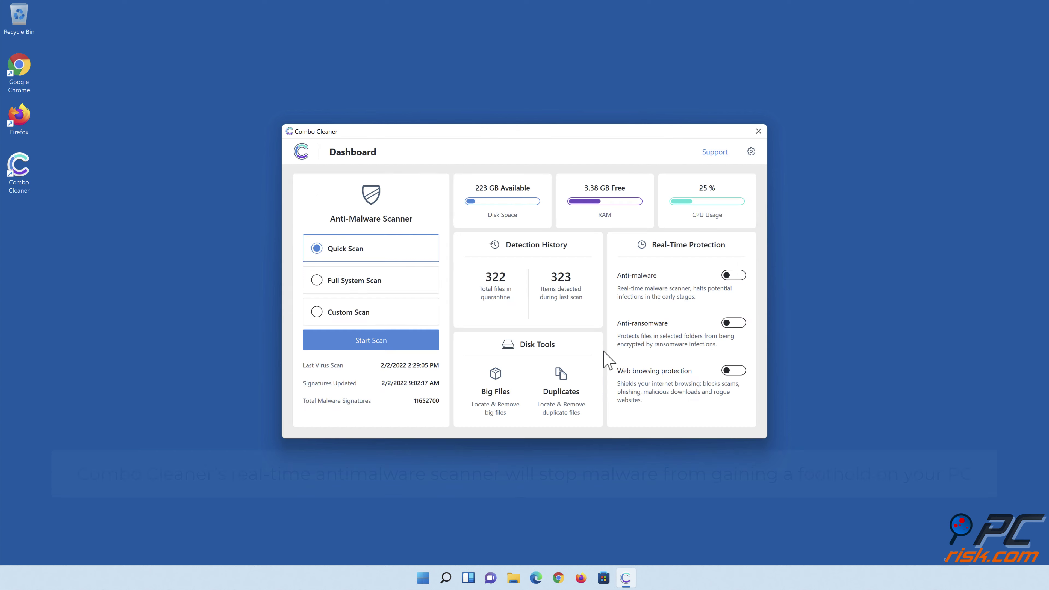
pyautogui.click(731, 277)
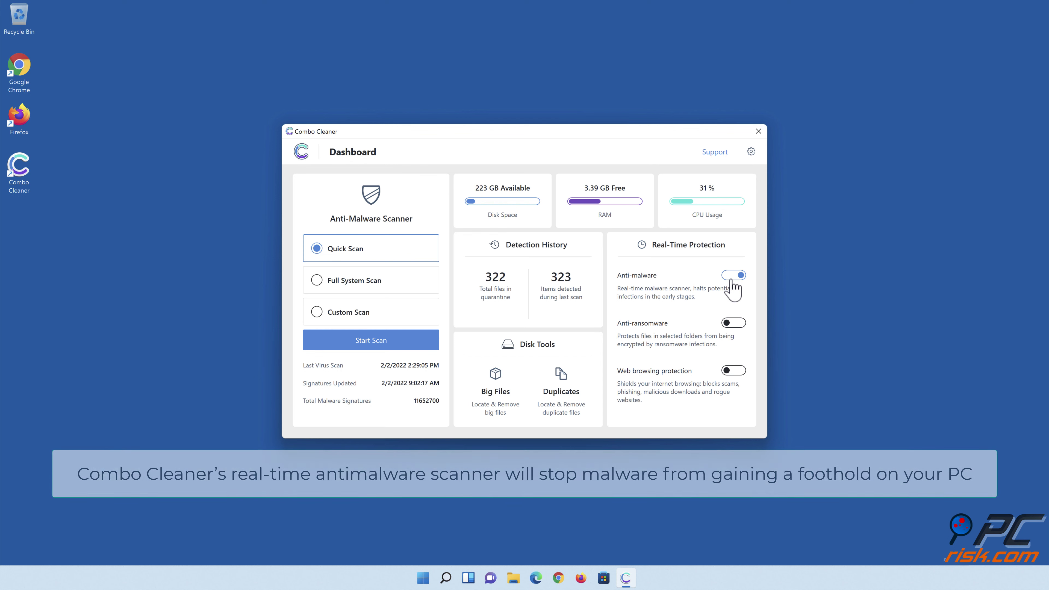
# Step: Turn on anti-ransomware protection and add the Libraries > Documents folder as a protected folder
pyautogui.click(734, 323)
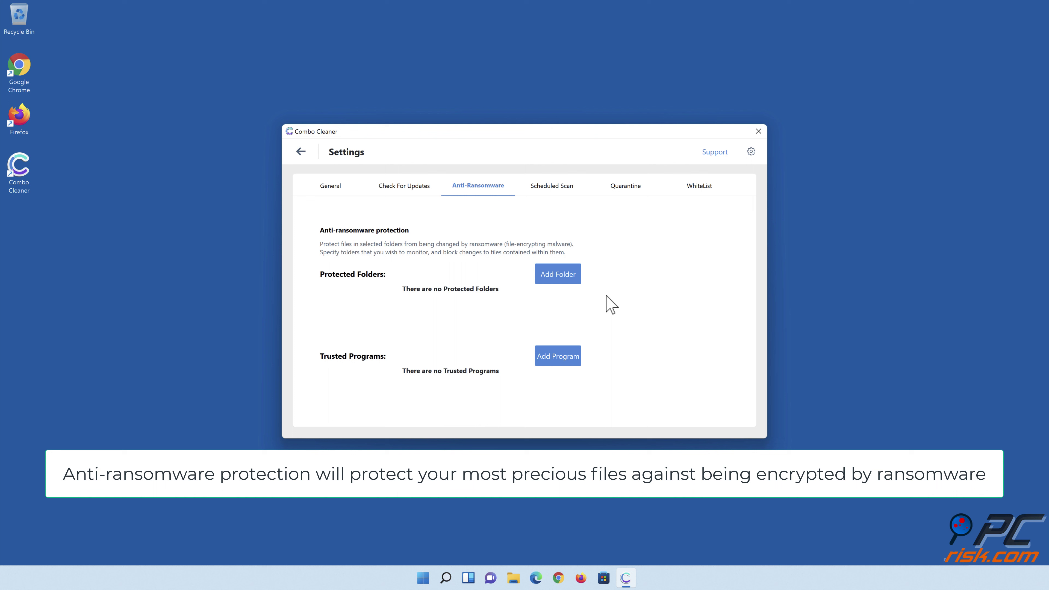
pyautogui.click(558, 275)
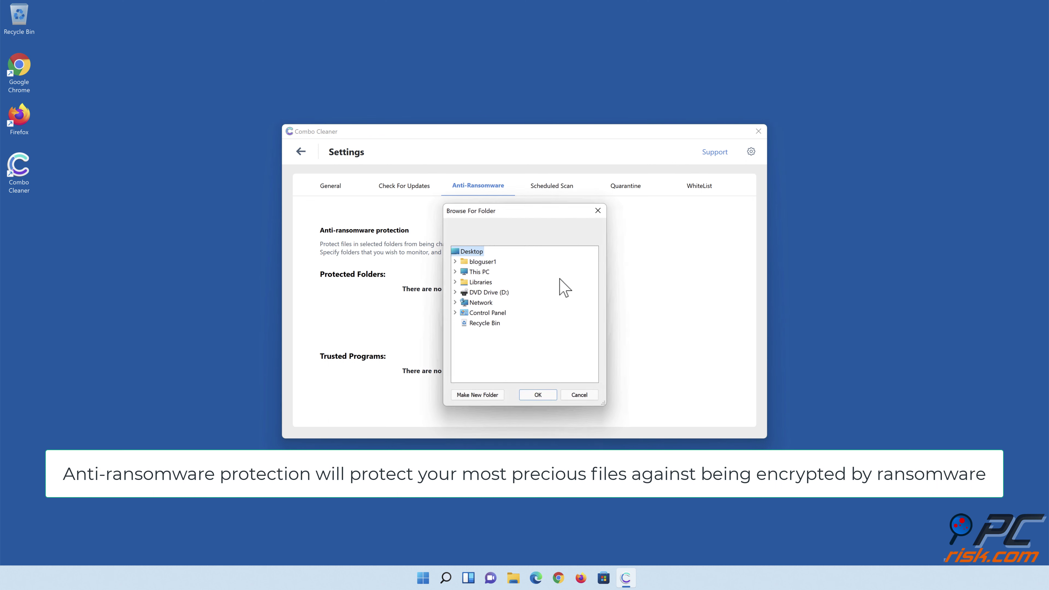
pyautogui.click(455, 282)
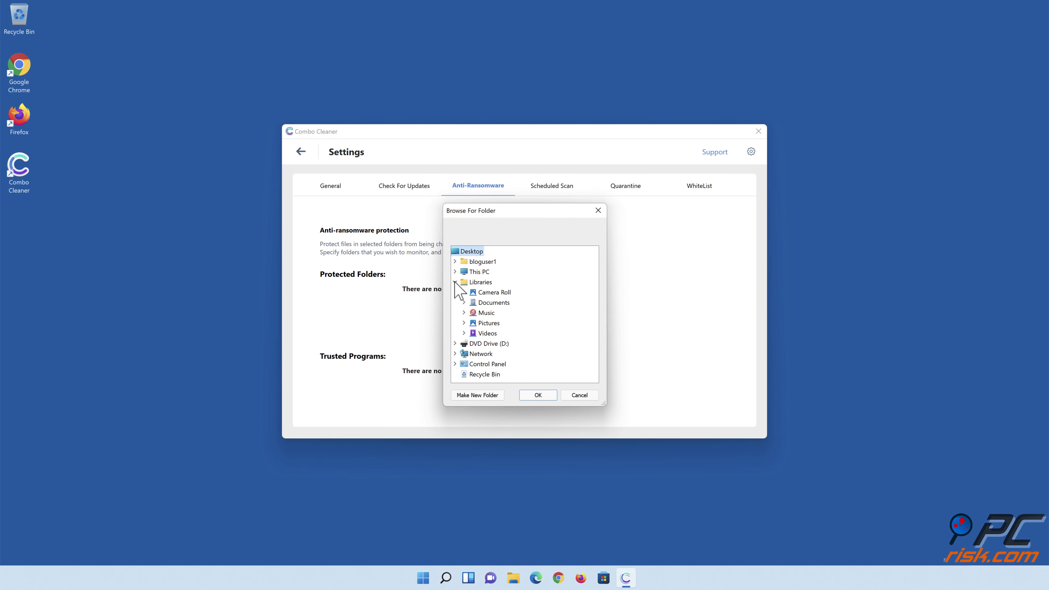
pyautogui.click(463, 303)
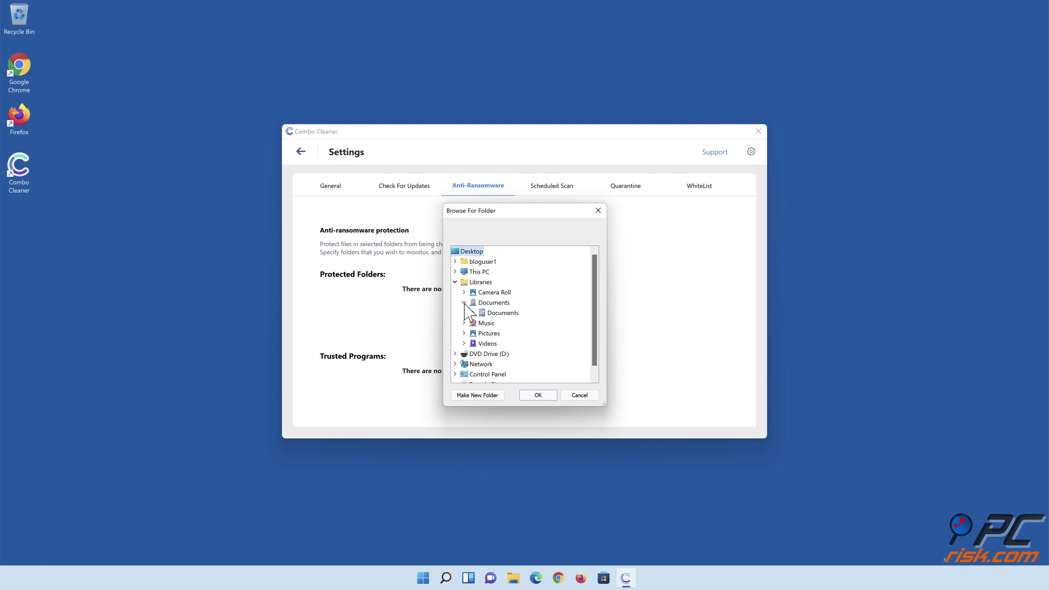
pyautogui.click(492, 315)
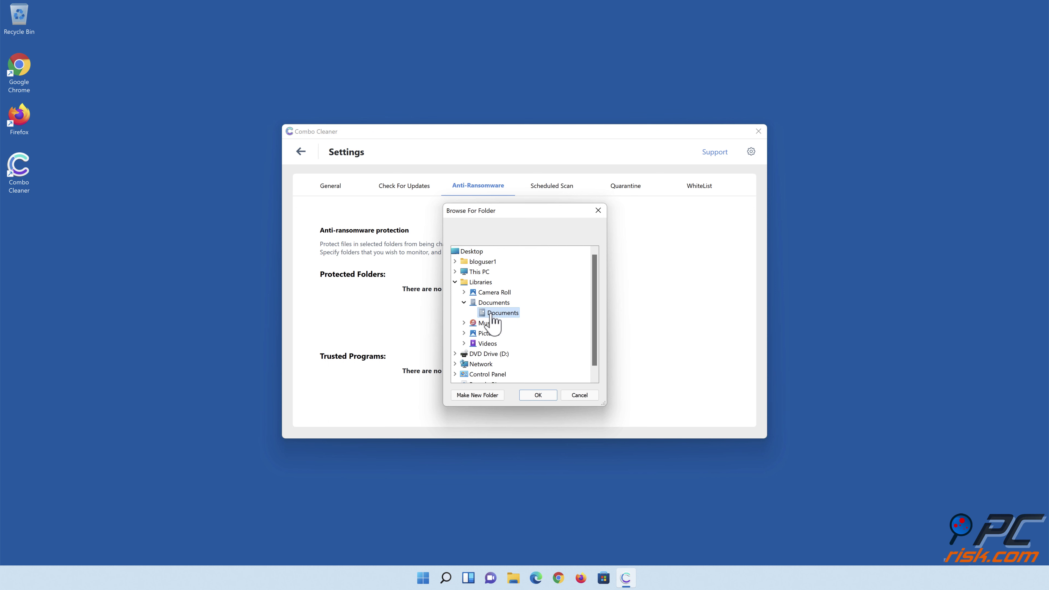
pyautogui.click(538, 395)
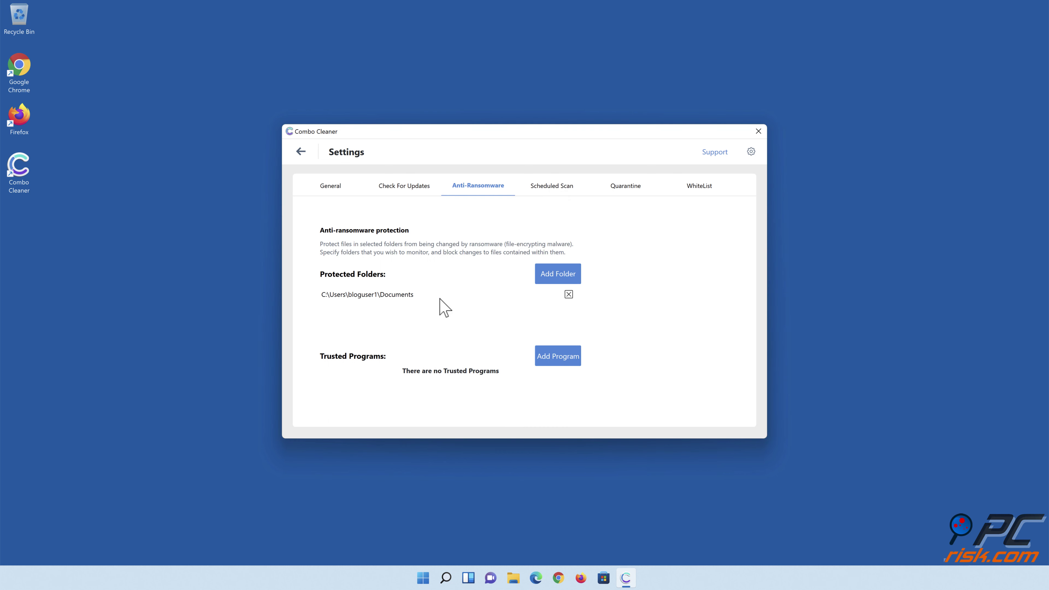
pyautogui.click(304, 154)
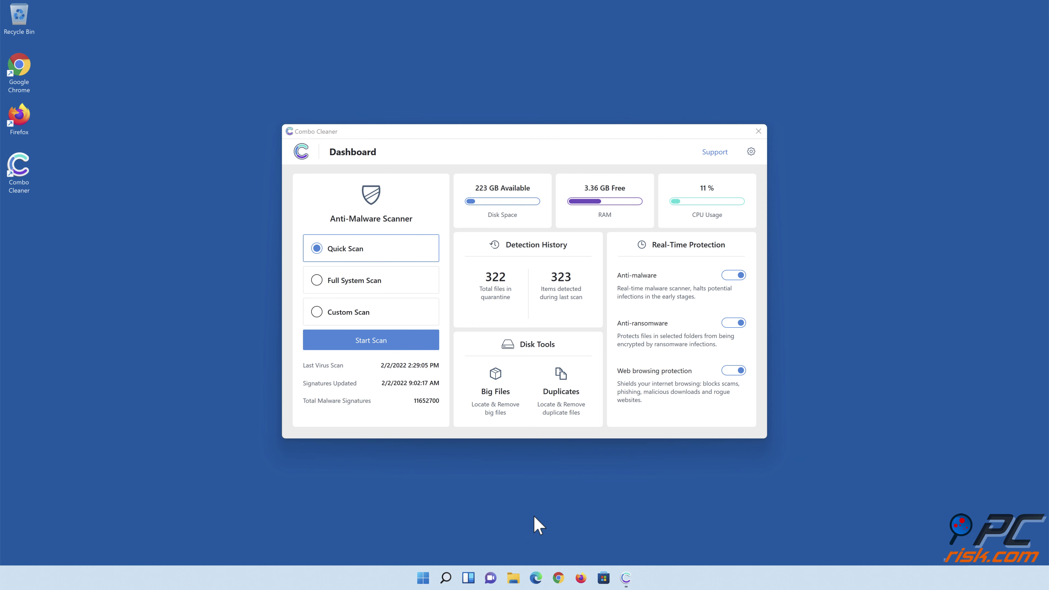
# Step: Close the Combo Cleaner window to return to the desktop
pyautogui.click(758, 131)
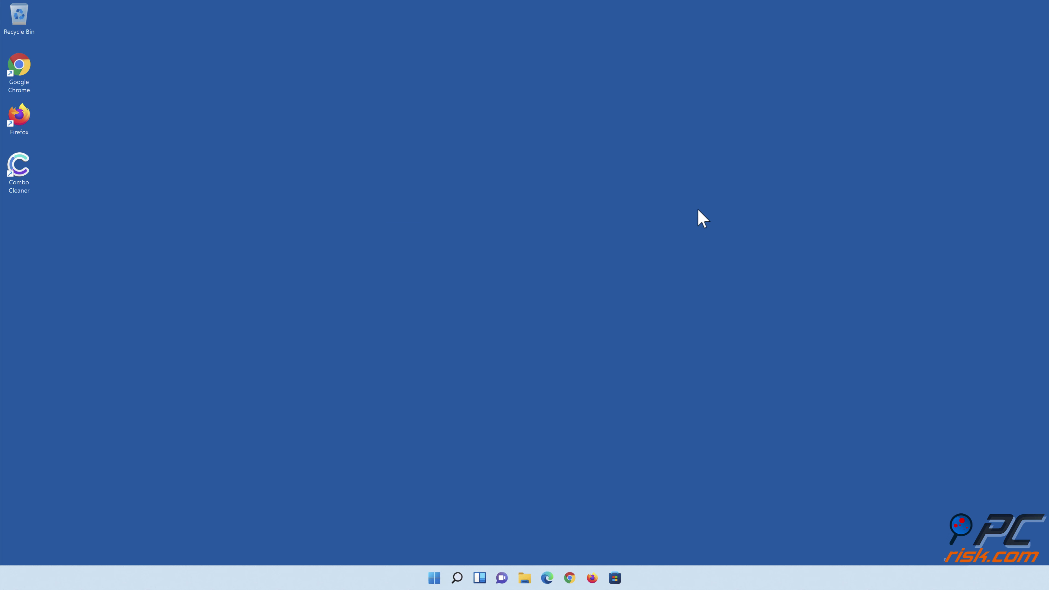